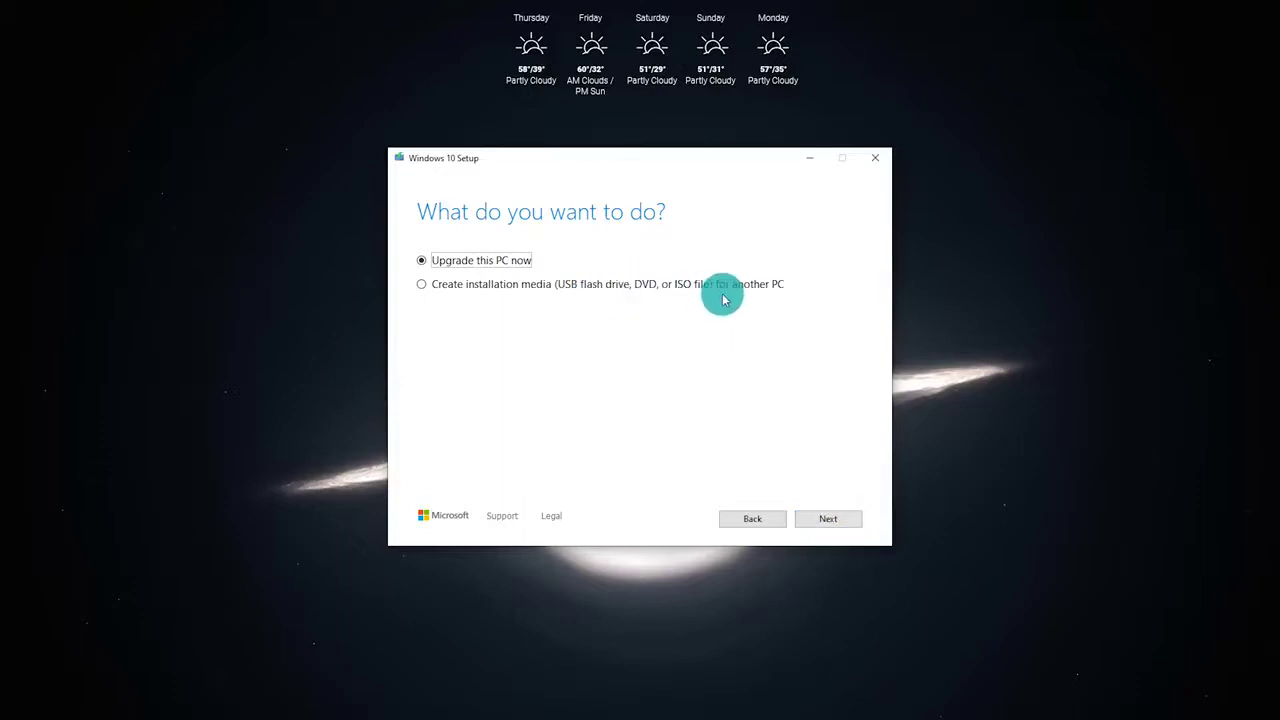
Step: Choose to create installation media for another PC on a USB flash drive, keeping the recommended language, edition and architecture
left_click(421, 286)
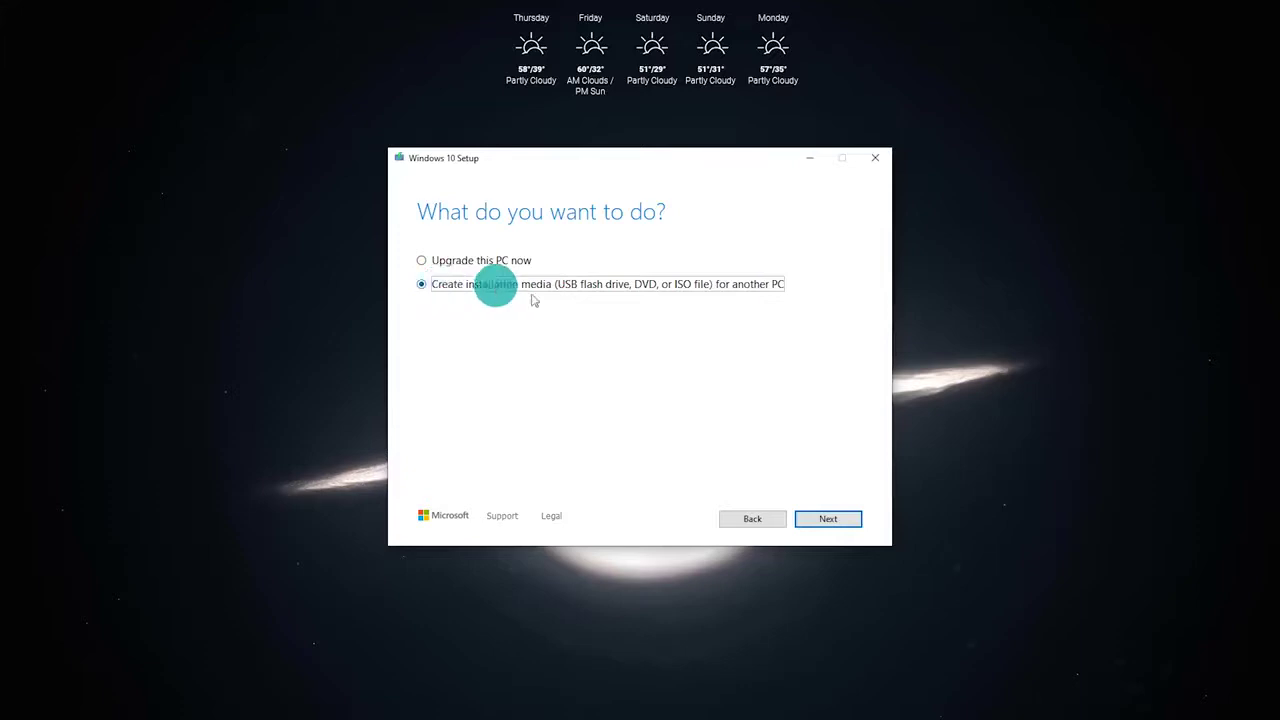
left_click(828, 524)
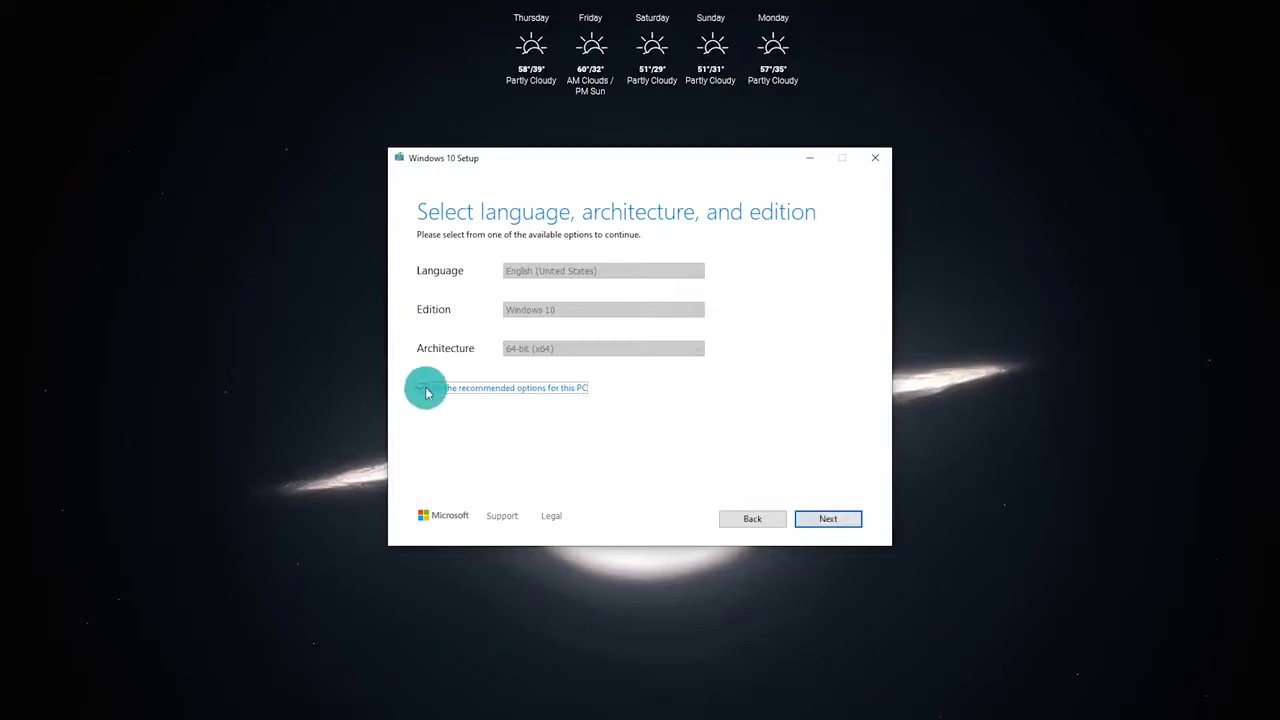
left_click(826, 519)
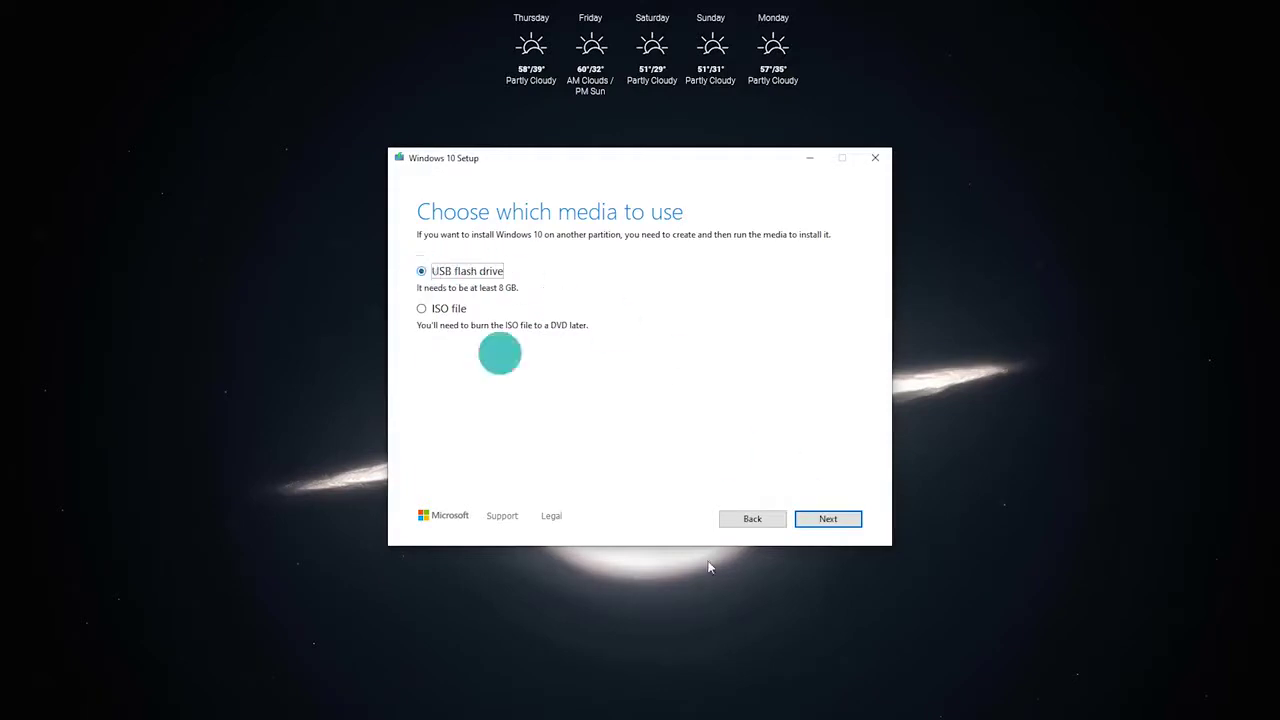
left_click(828, 520)
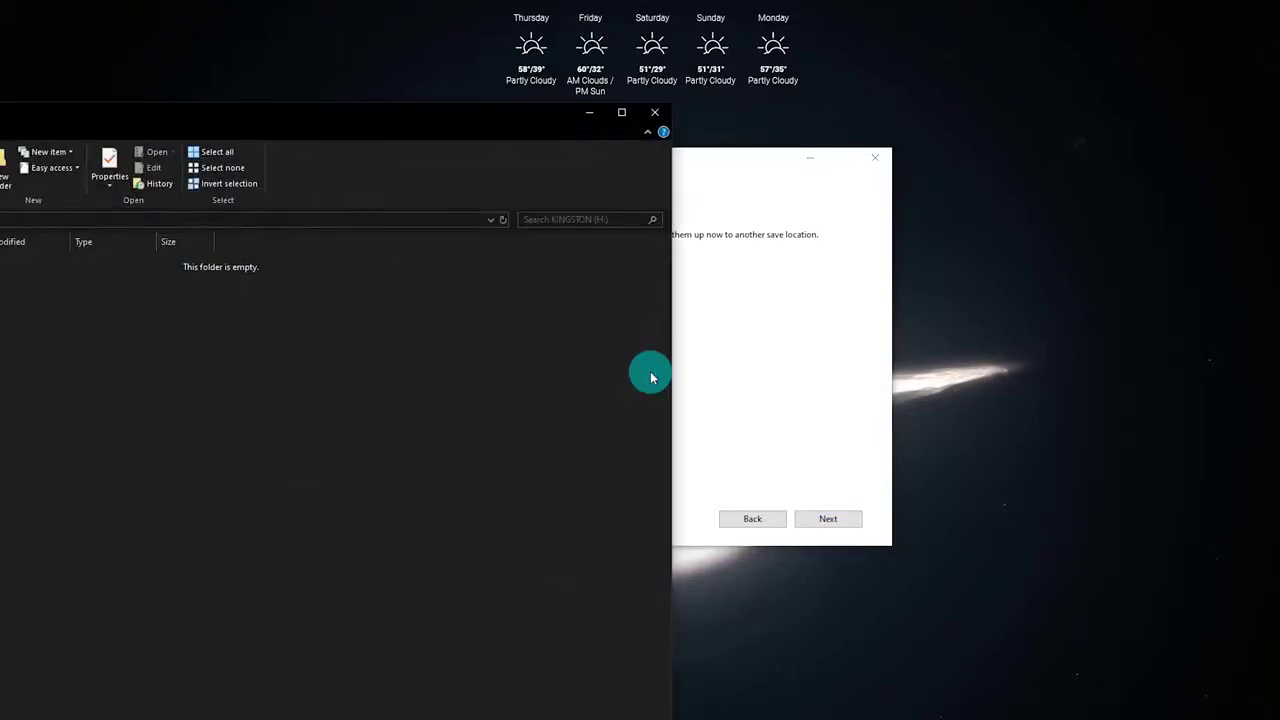
Step: Close the USB drive's folder window, refresh the drive list and choose H: (KINGSTON) as the target flash drive
left_click_drag(500, 124, 463, 28)
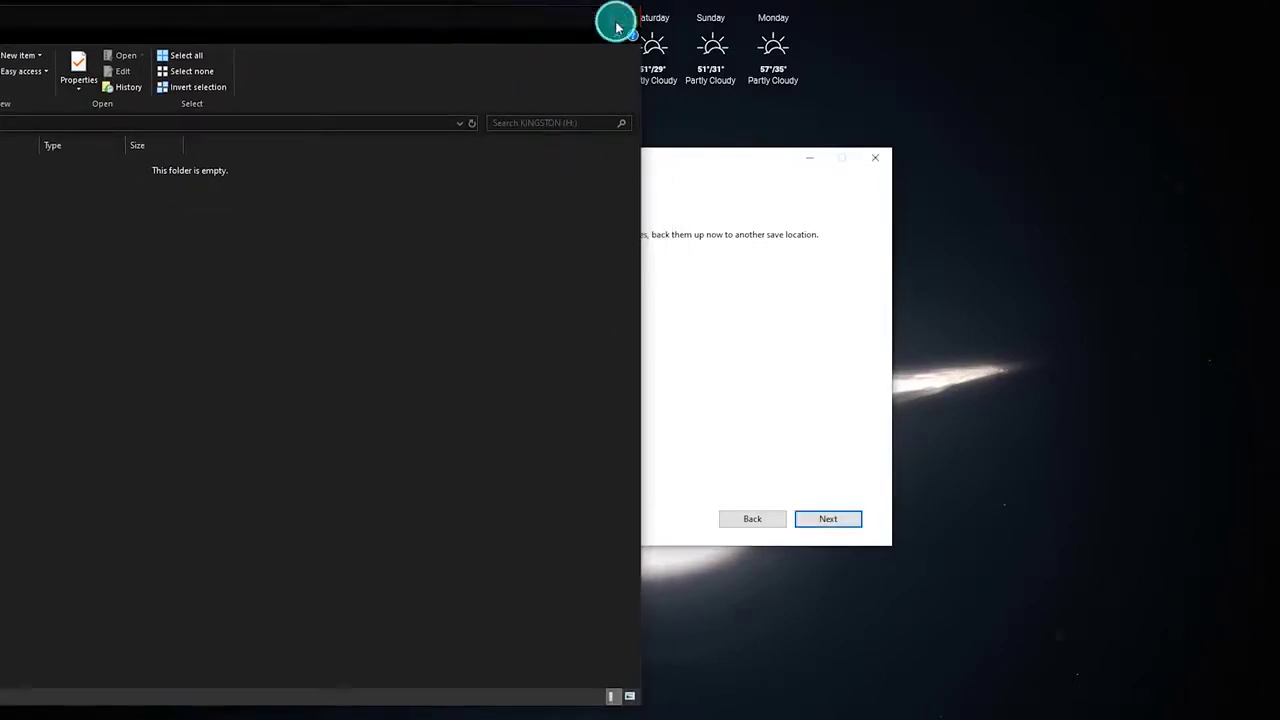
left_click(622, 17)
left_click_drag(620, 162, 610, 191)
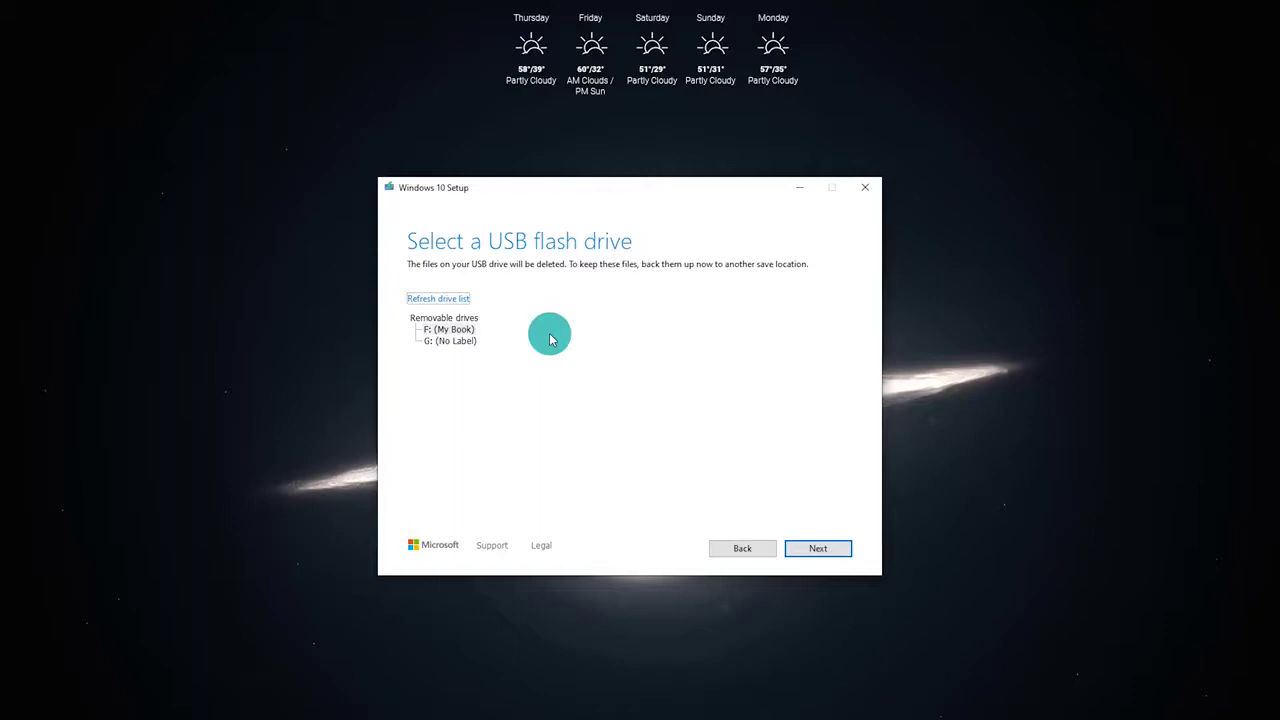
key("Tab")
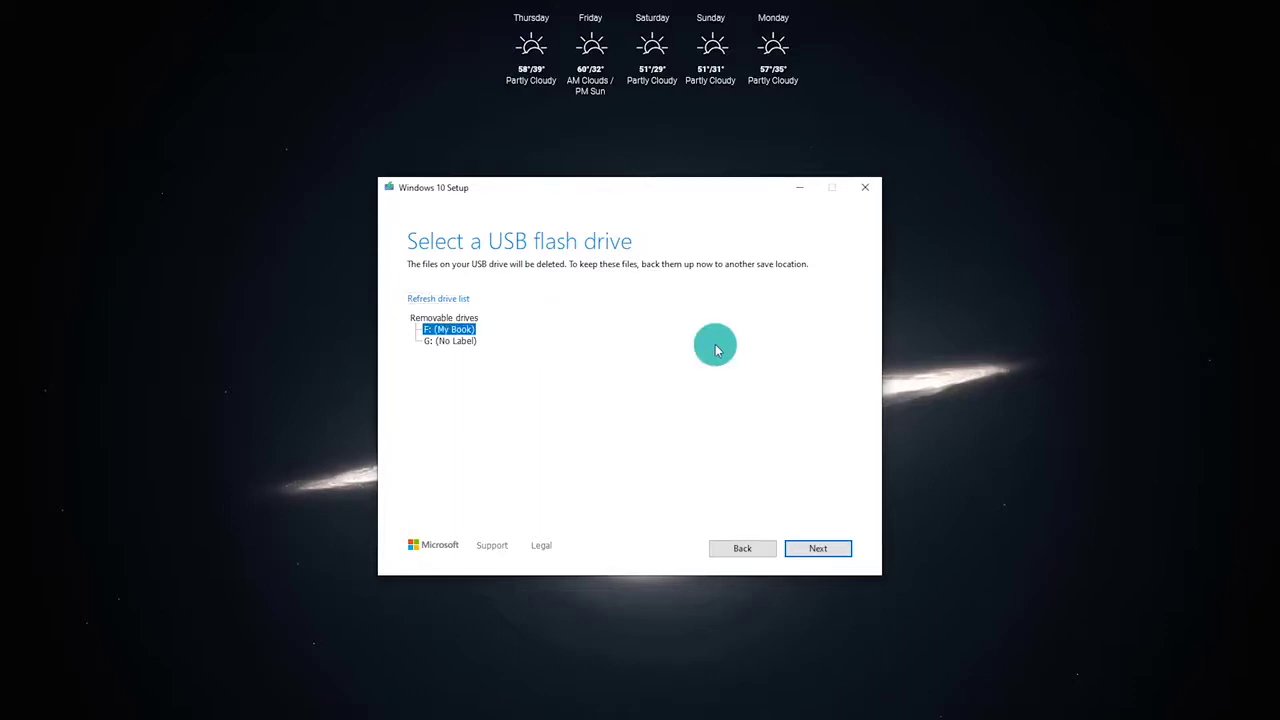
left_click(420, 298)
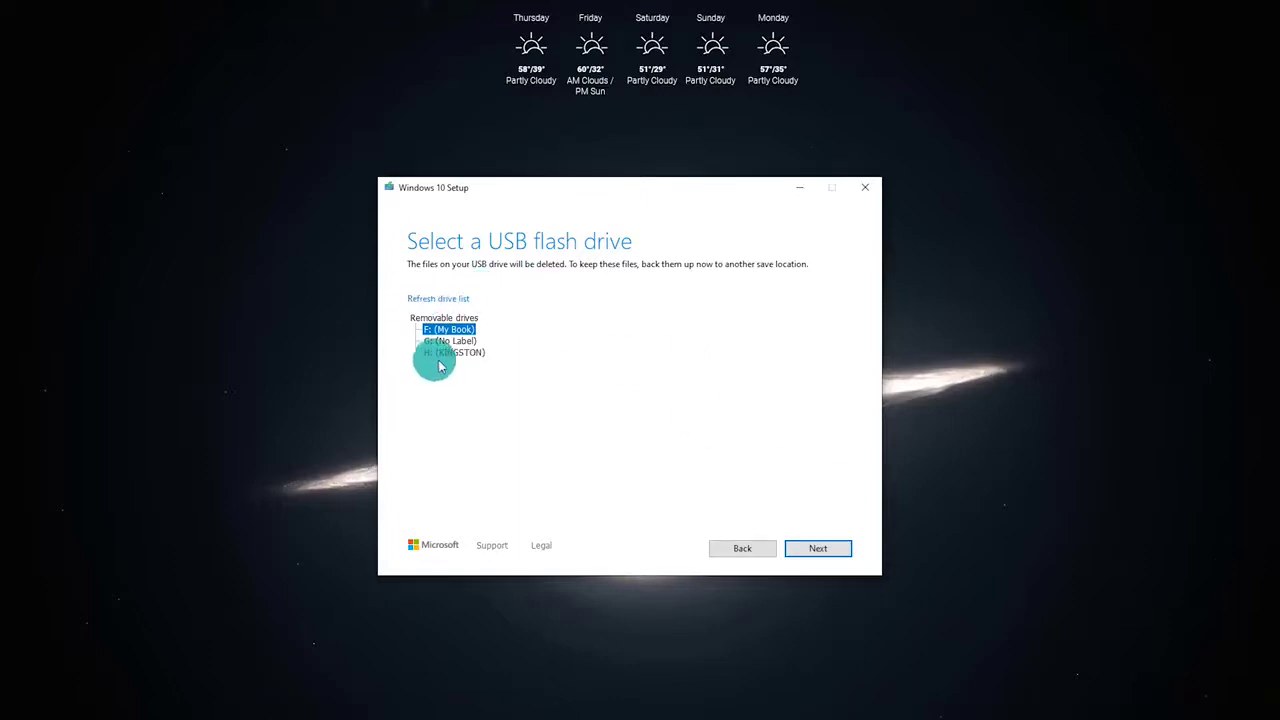
left_click(450, 356)
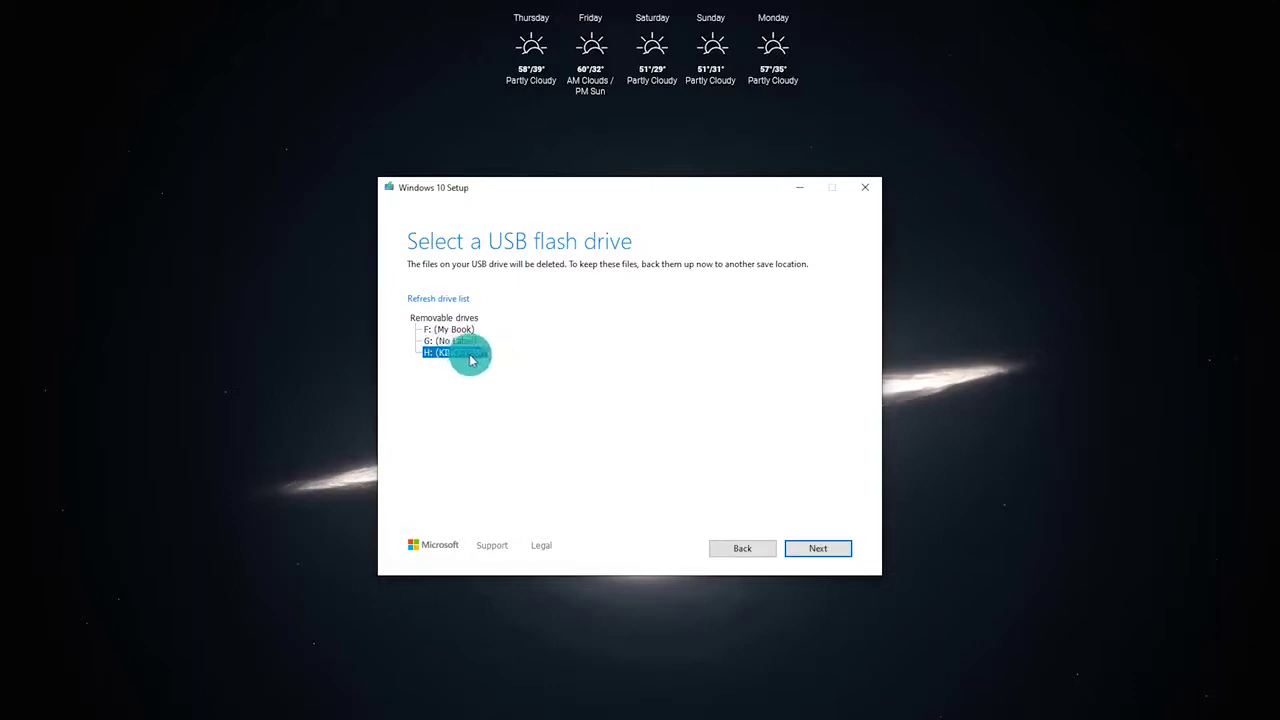
left_click(817, 552)
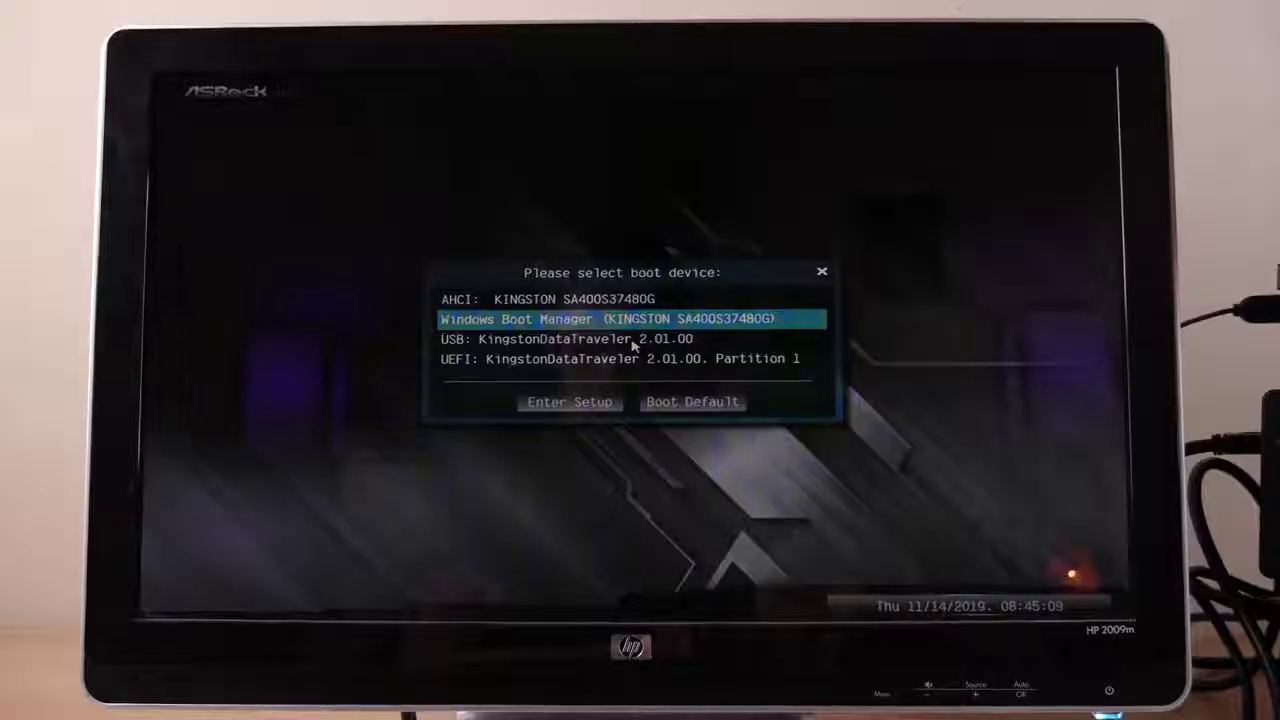
Step: Look through the boot device list for the Kingston DataTraveler USB entries
key("Down")
key("Down")
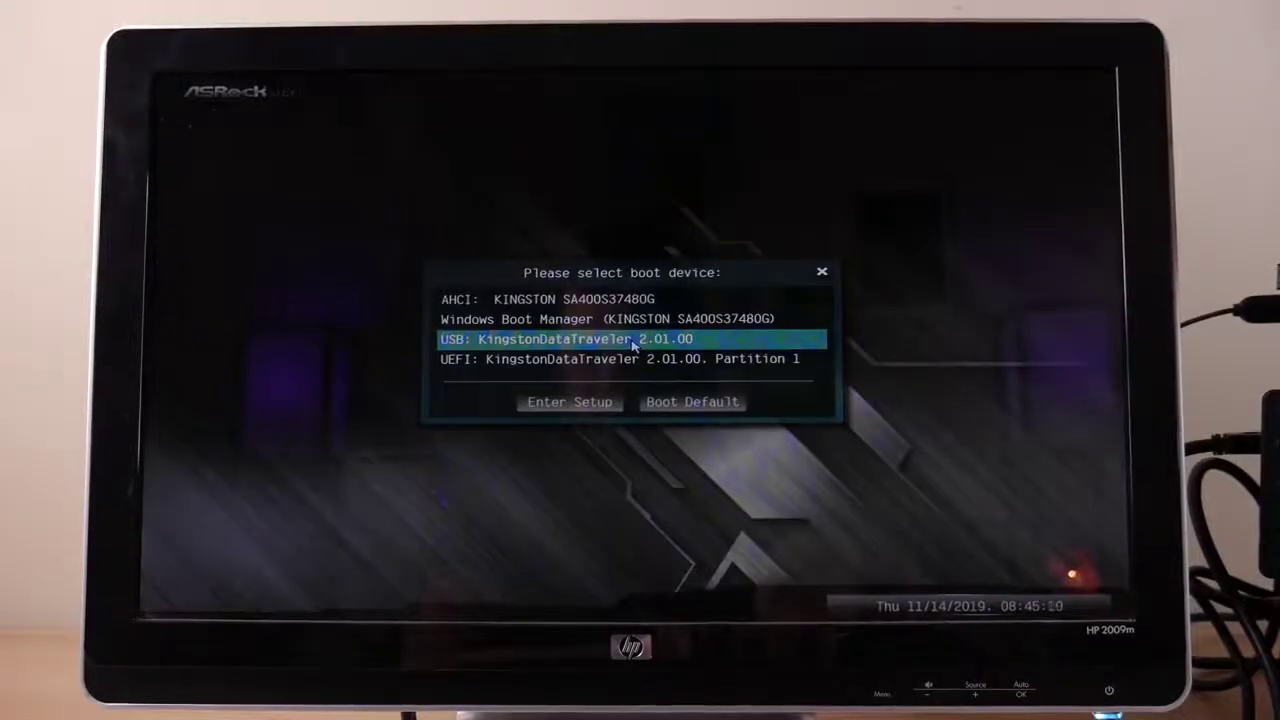
key("Up")
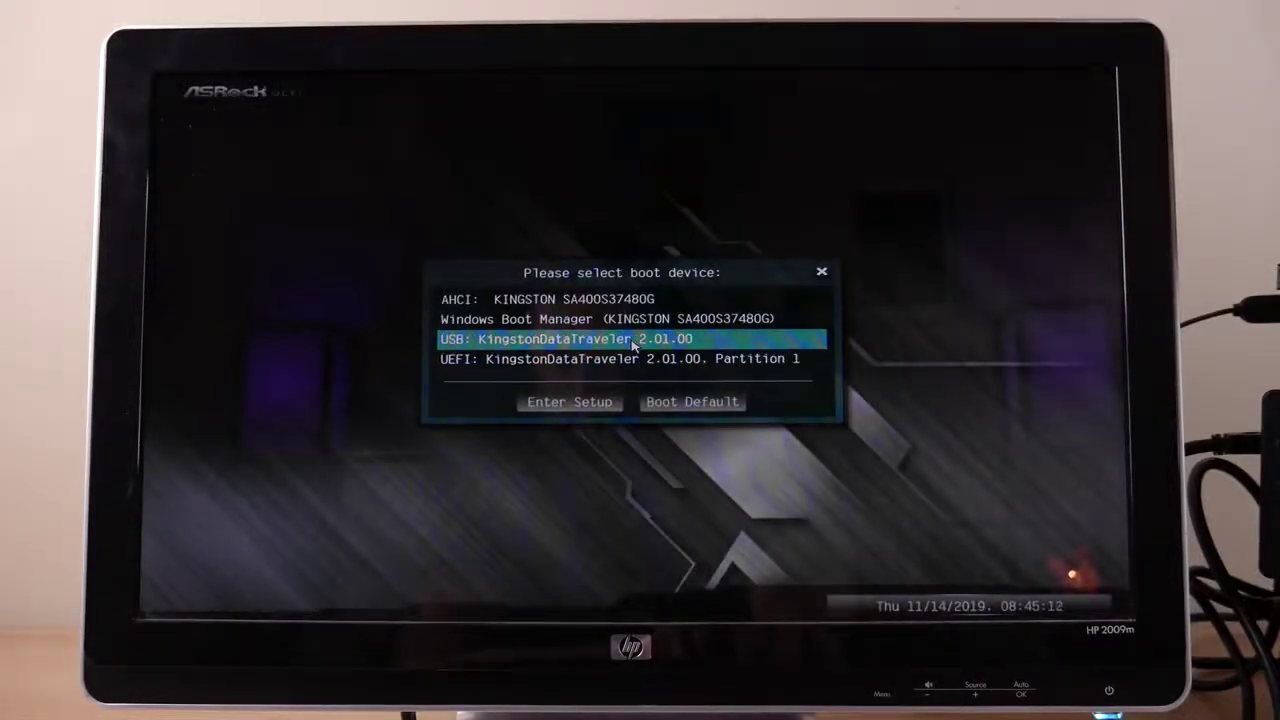
key("Down")
key("Up")
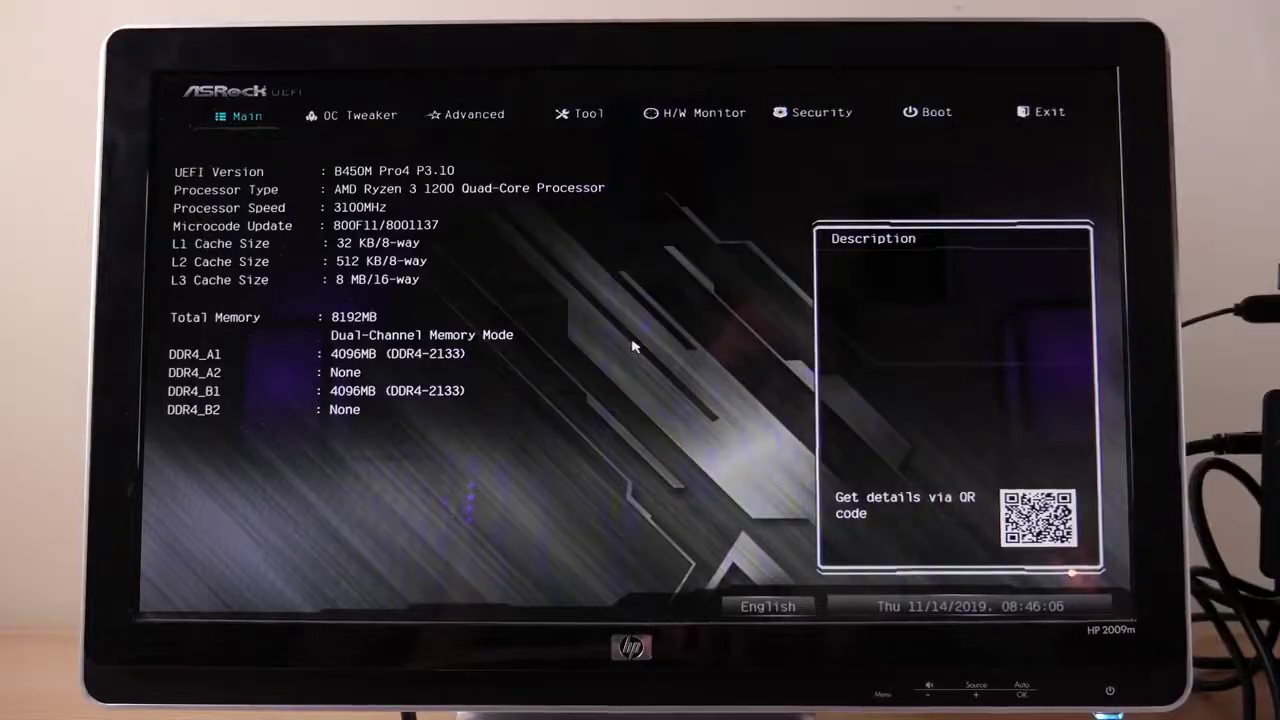
Step: Open the Boot settings page of the UEFI setup
key("Right")
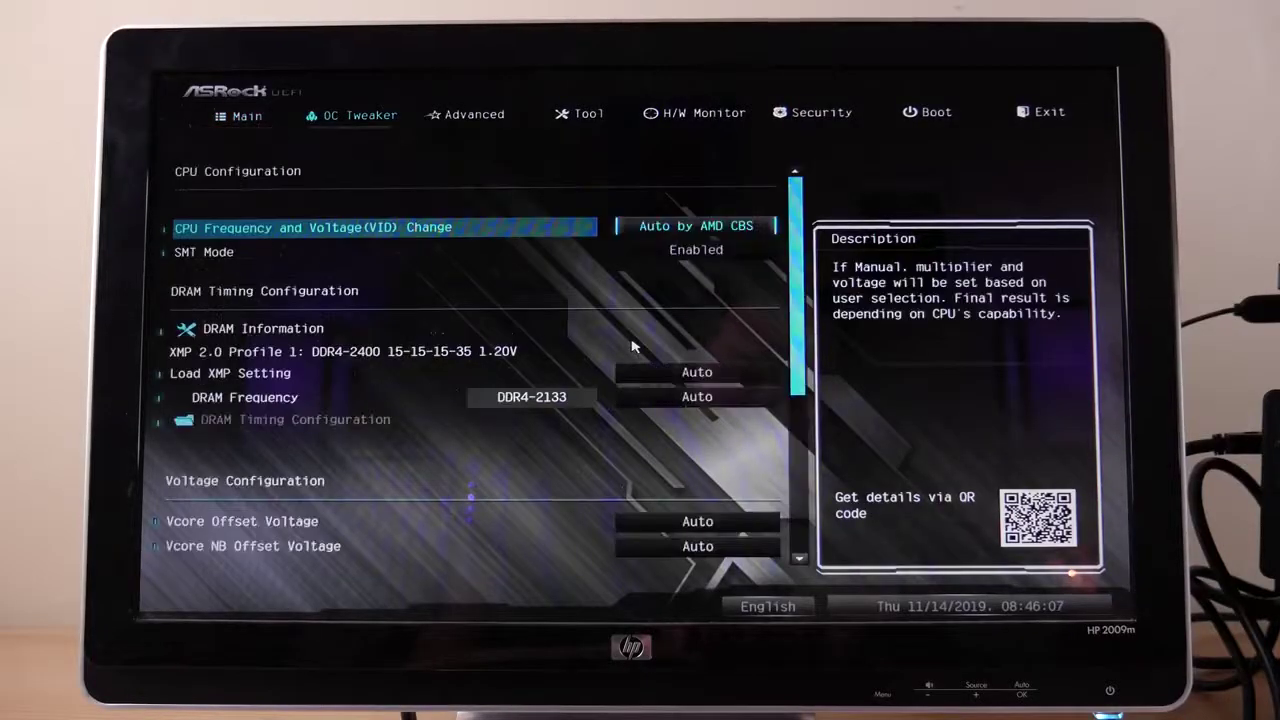
key("Right")
key("Right")
key("Right")
key("Right")
key("Right")
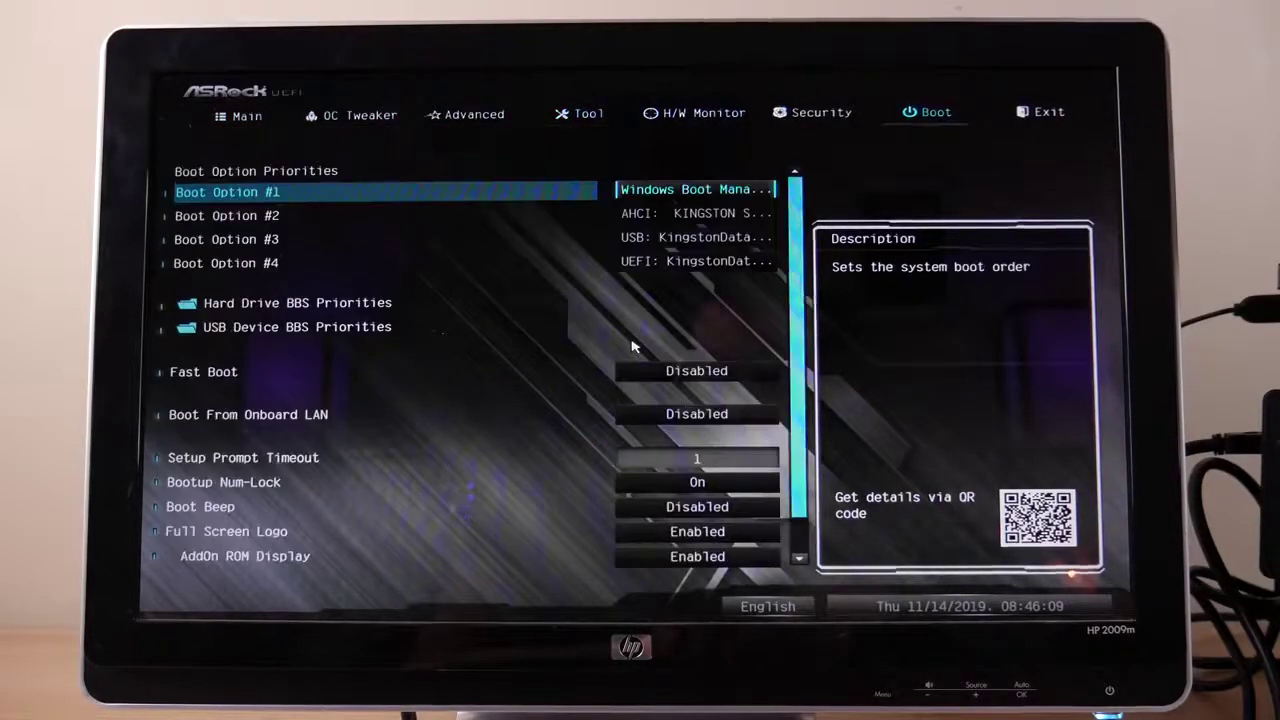
key("Left")
key("Right")
Step: Review the boot option priorities and open the device choices for Boot Option #1
key("Down")
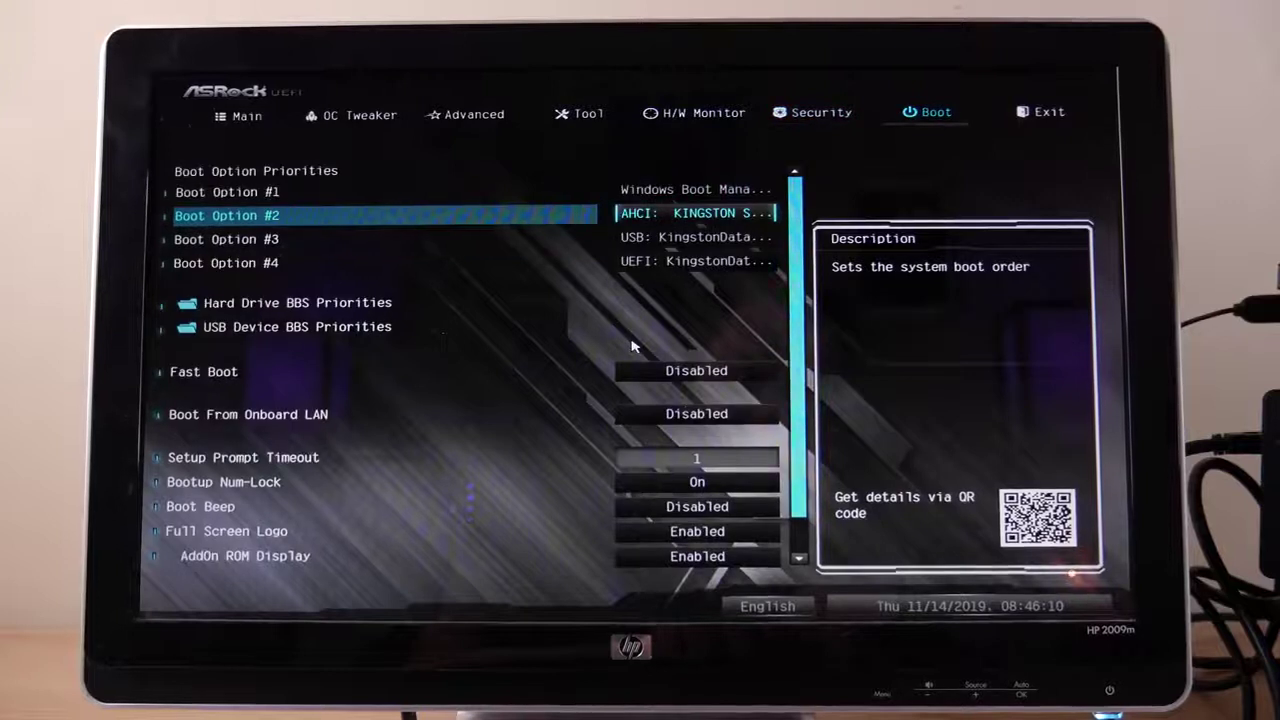
key("Down")
key("Up")
key("Down")
key("Up")
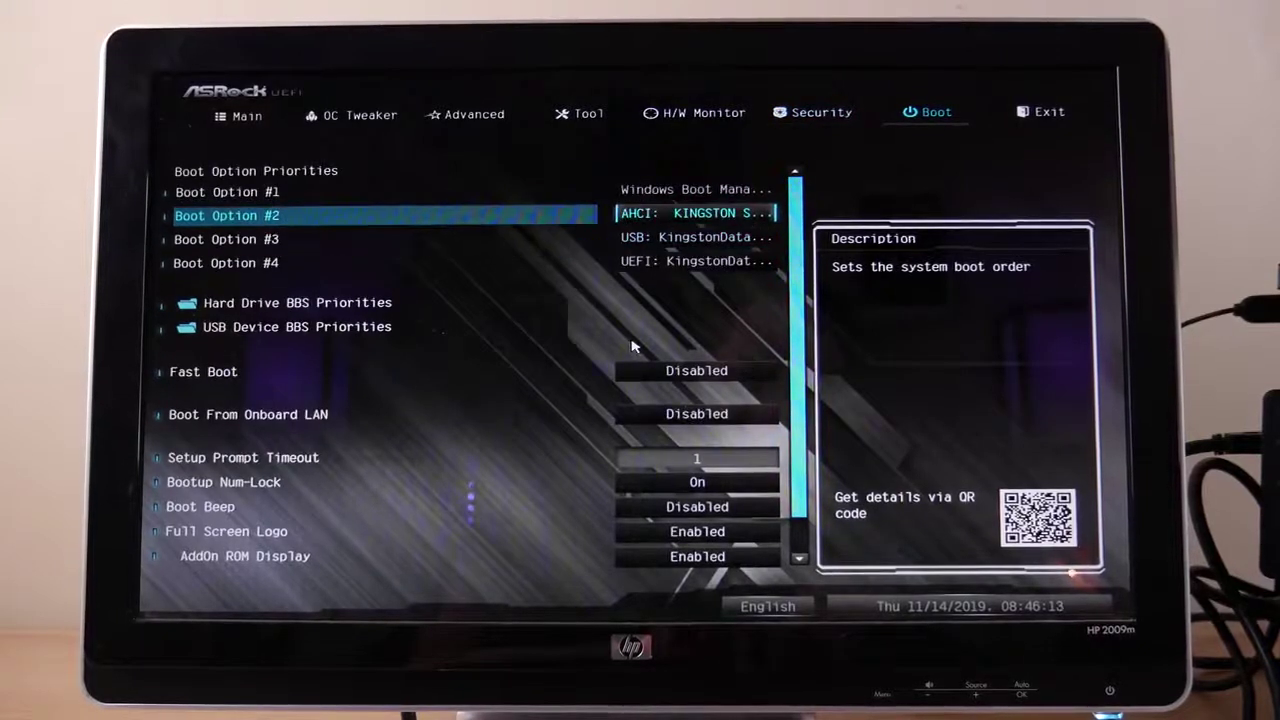
key("Up")
key("Return")
key("Down")
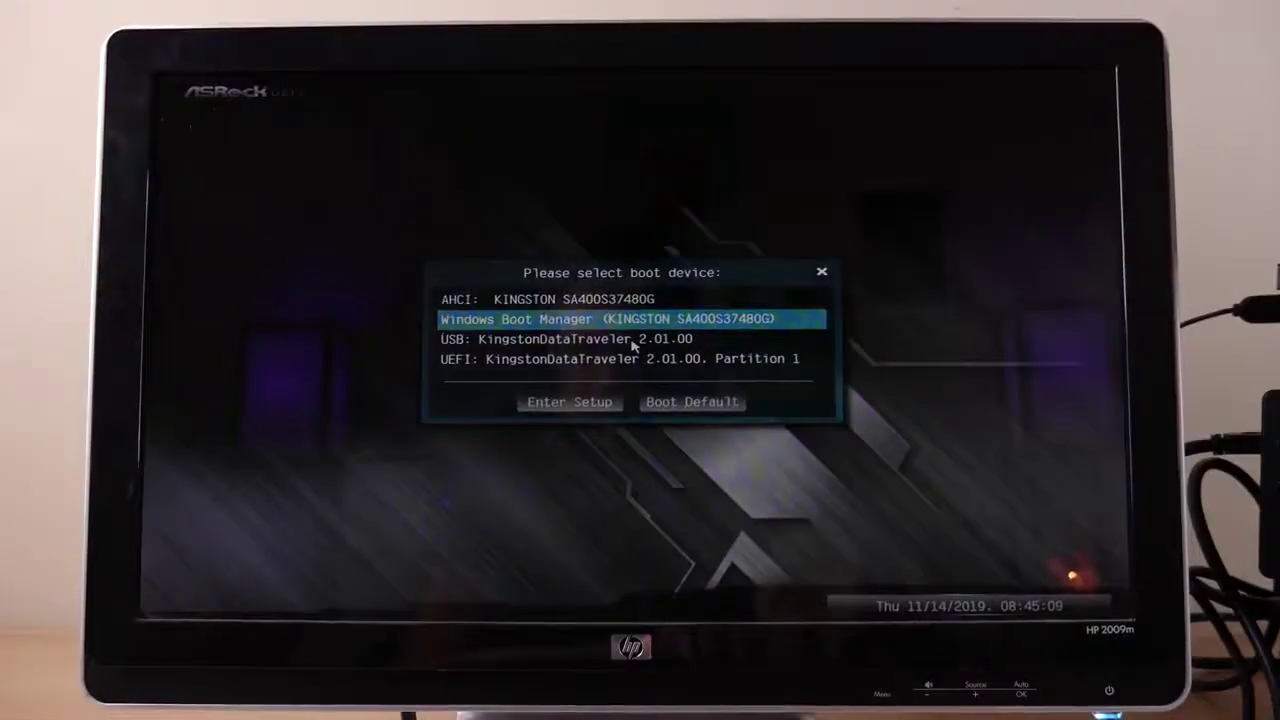
Step: Select UEFI: KingstonDataTraveler 2.01.00, Partition 1 as the boot device
key("Down")
key("Down")
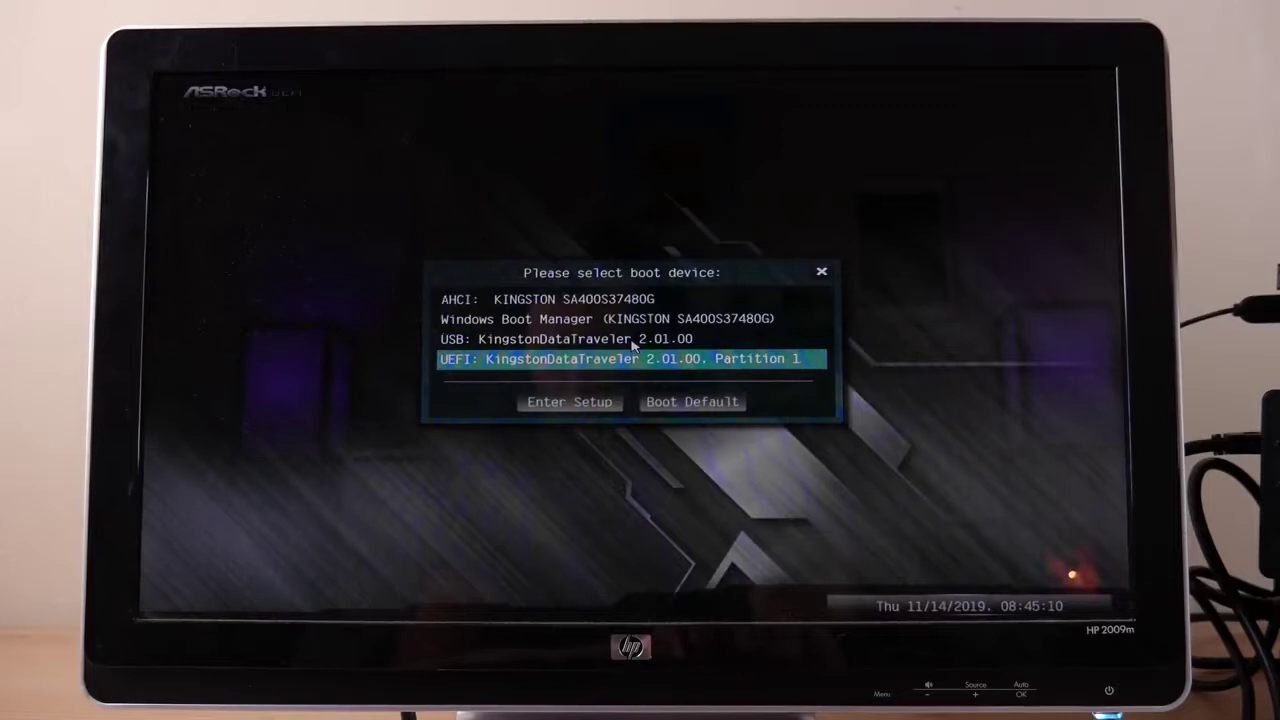
key("Down")
key("Up")
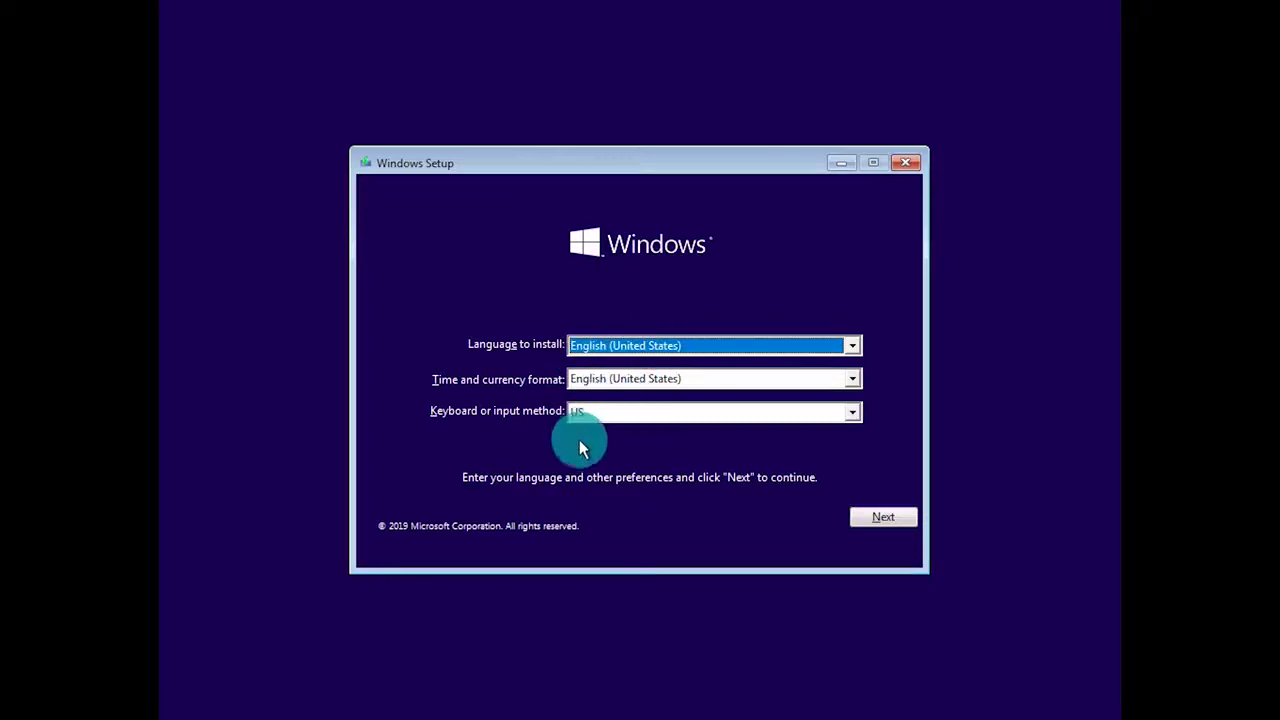
Step: Start the Windows installation with the default English (United States) settings and continue without a product key
left_click(881, 517)
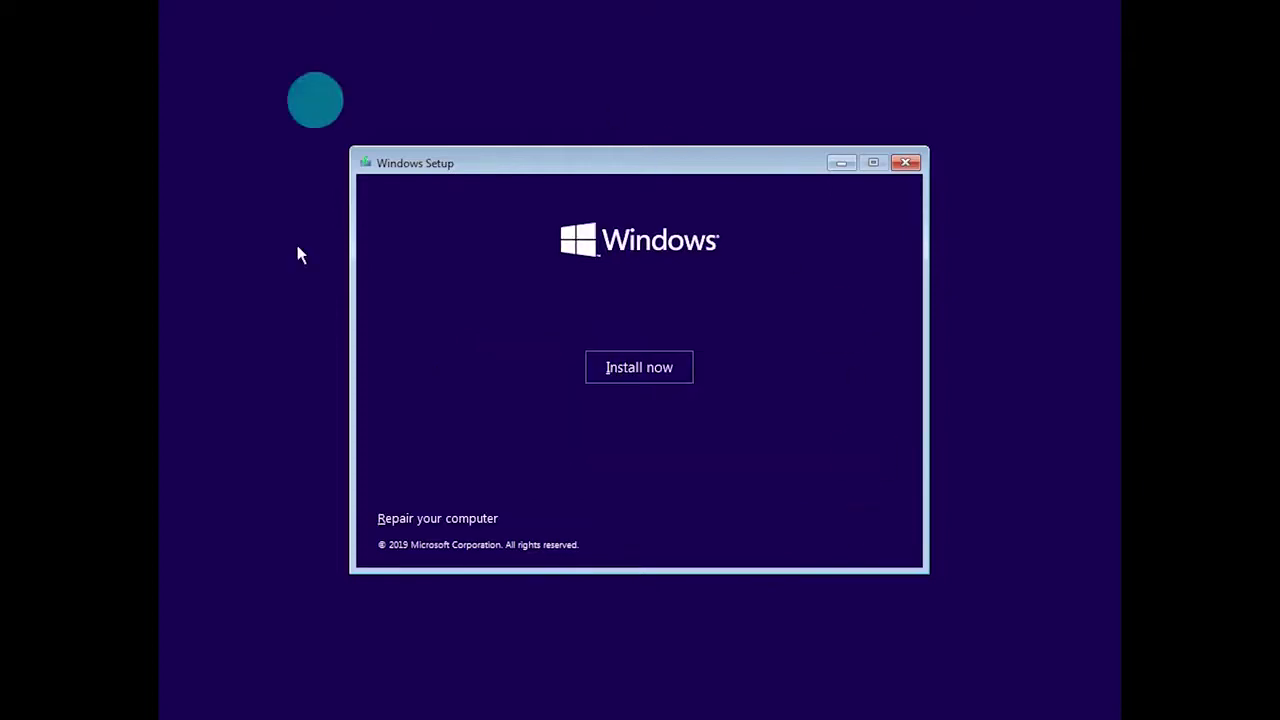
left_click(640, 367)
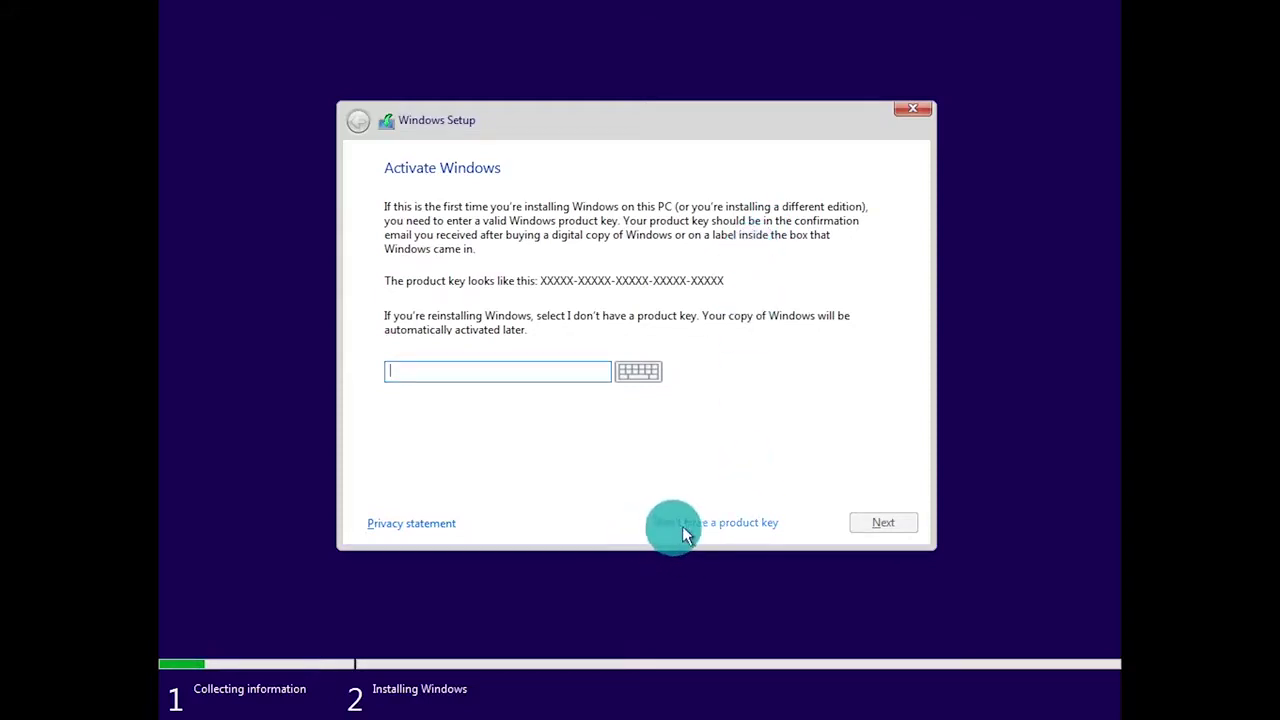
left_click(735, 522)
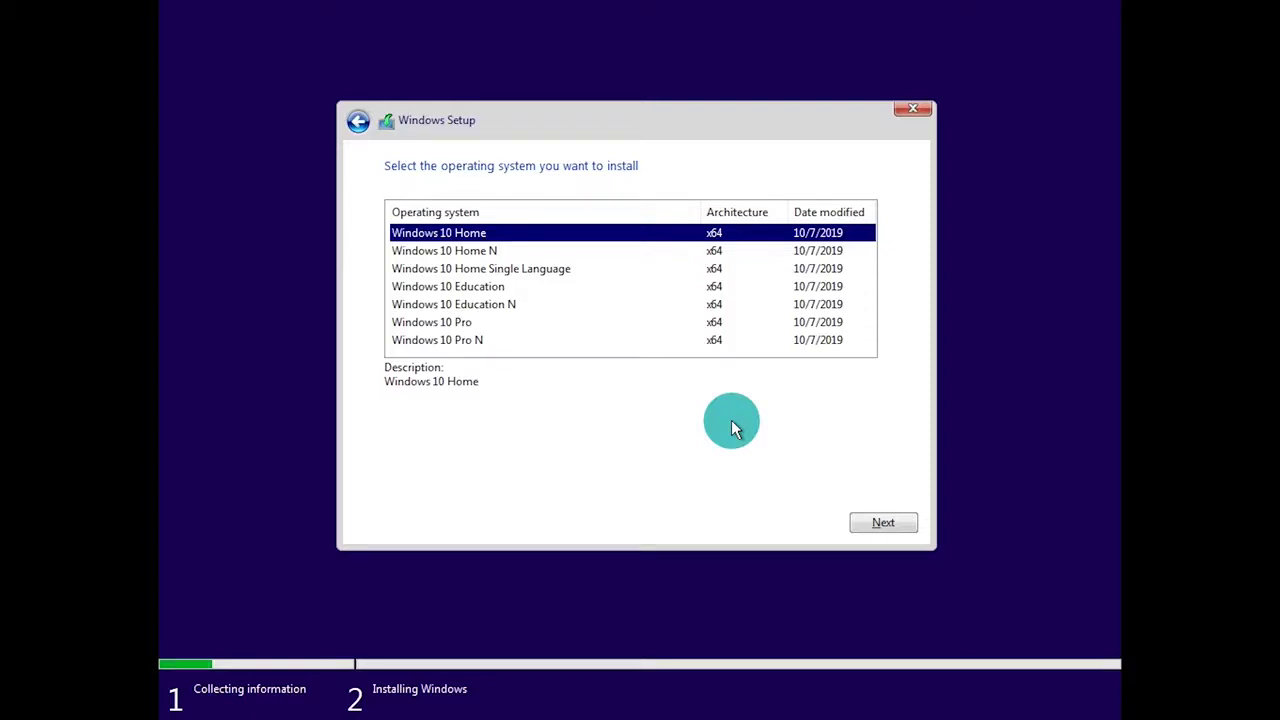
Step: Select Windows 10 Pro as the operating system to install and accept the license terms
left_click(416, 325)
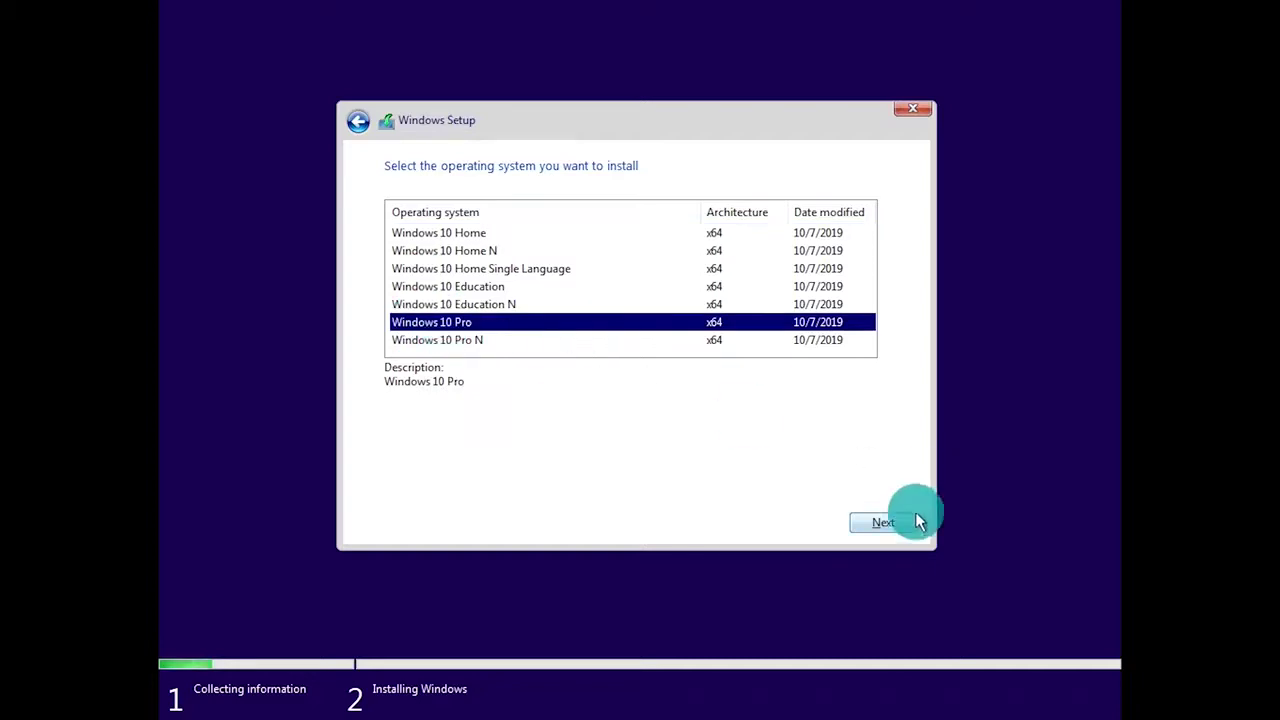
left_click(880, 523)
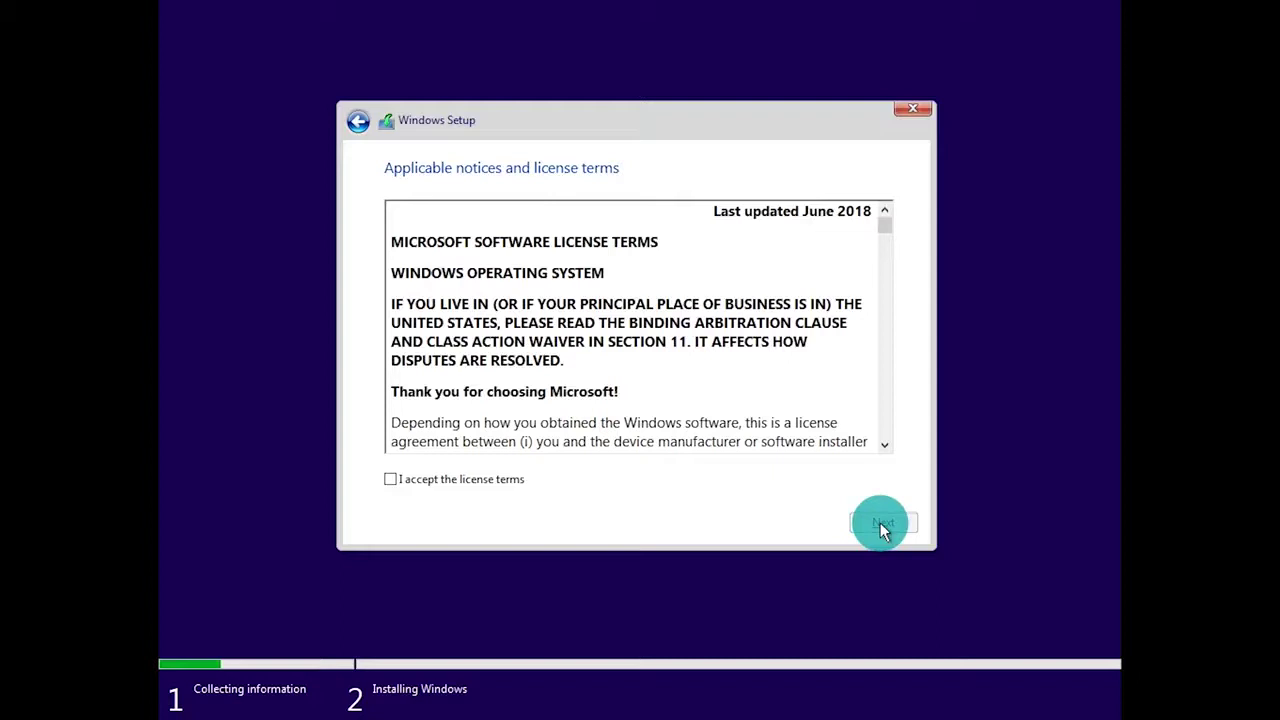
left_click(390, 481)
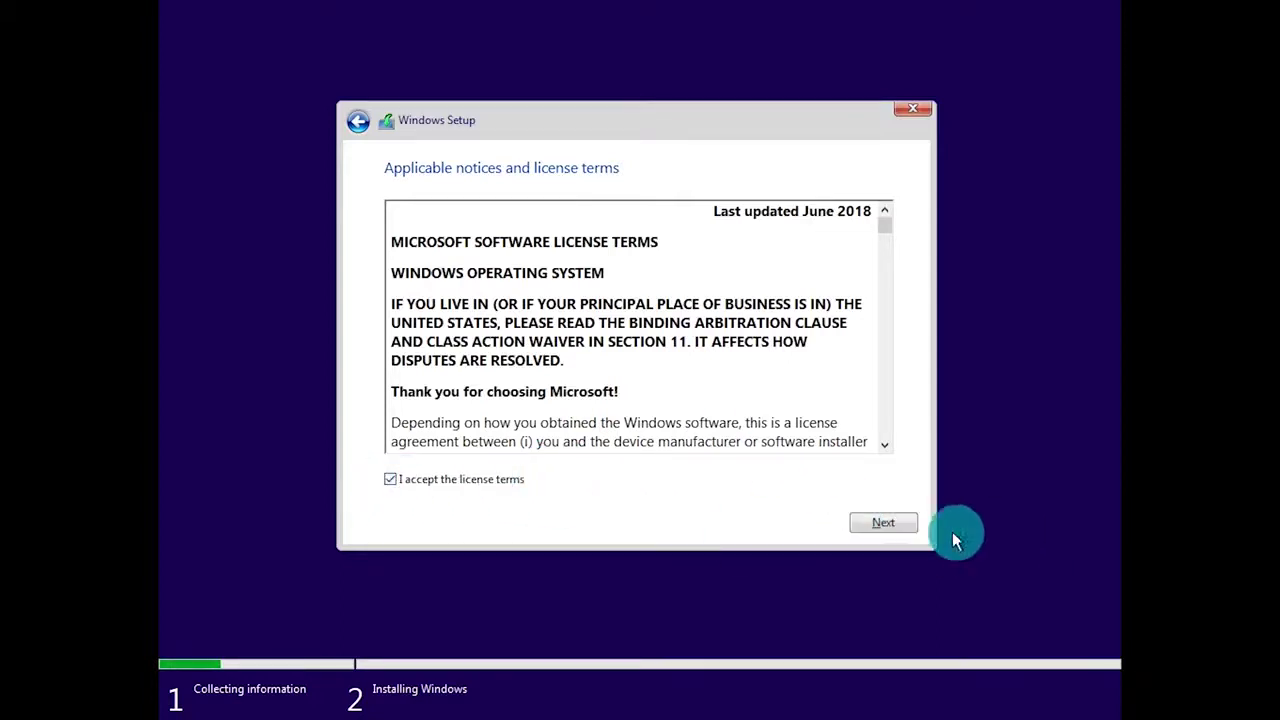
left_click(903, 524)
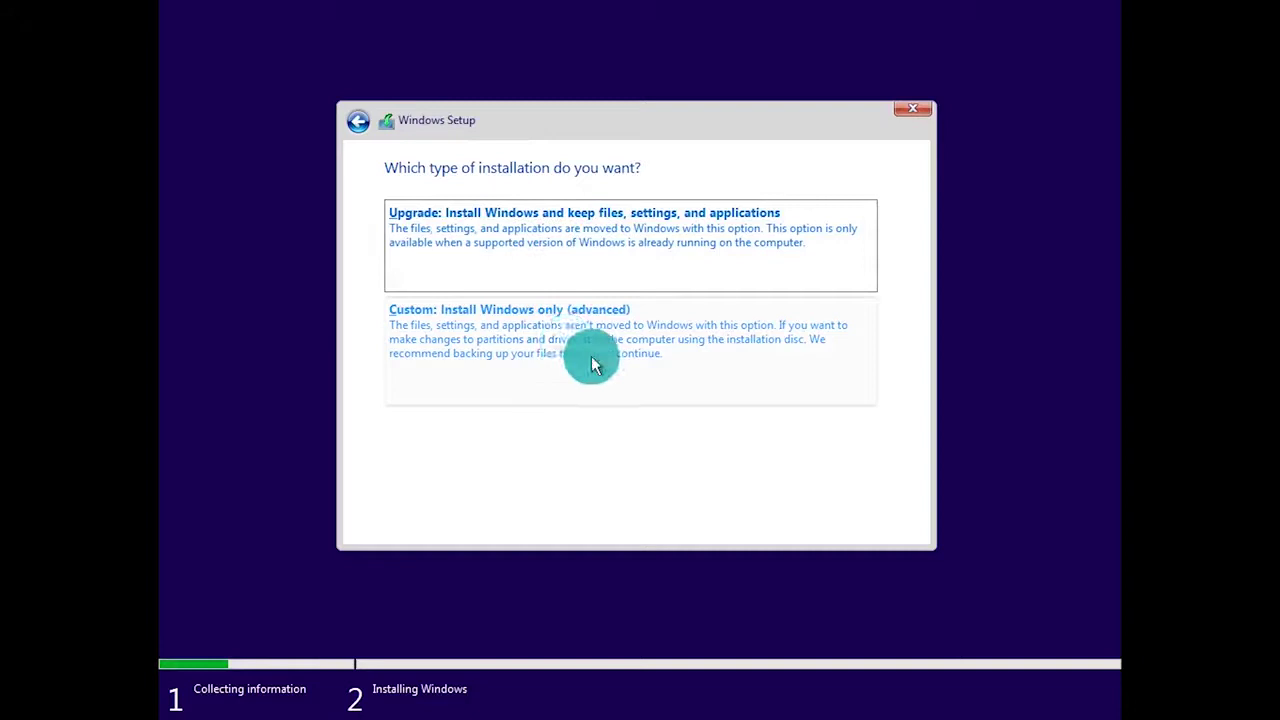
Step: Choose the custom Windows-only installation and delete the System Reserved partition on Drive 0
left_click(503, 360)
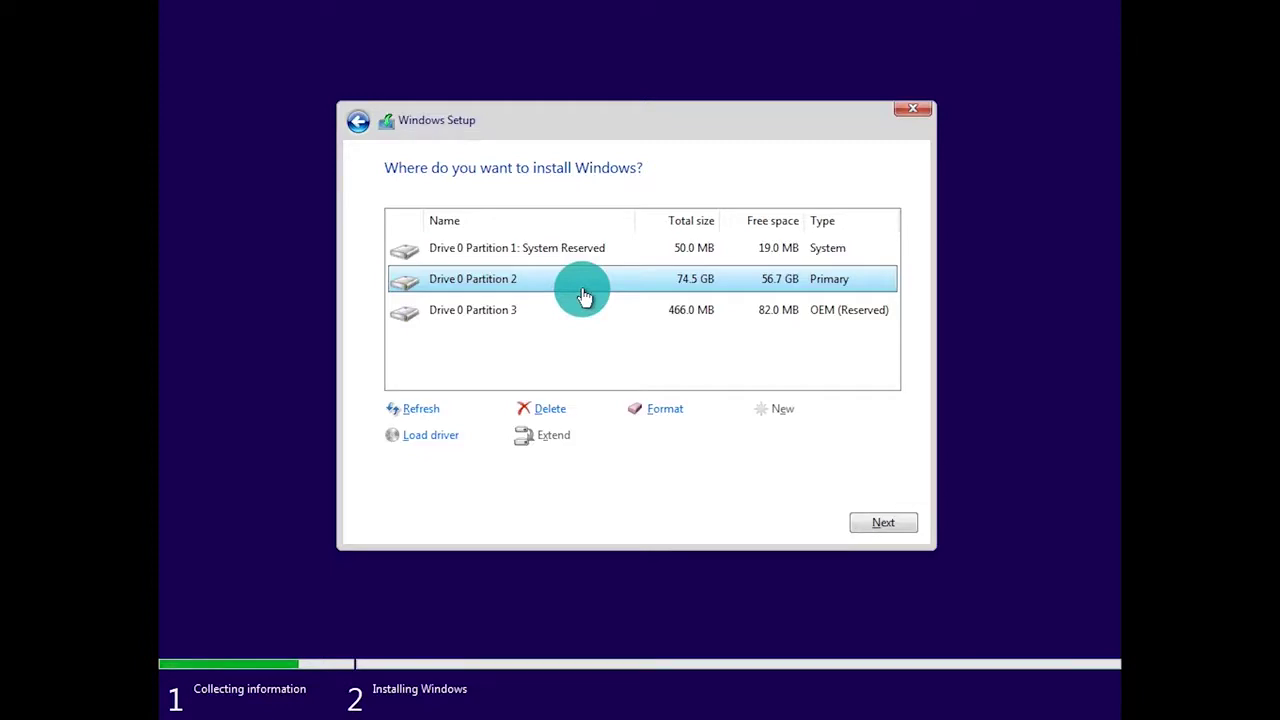
left_click(480, 250)
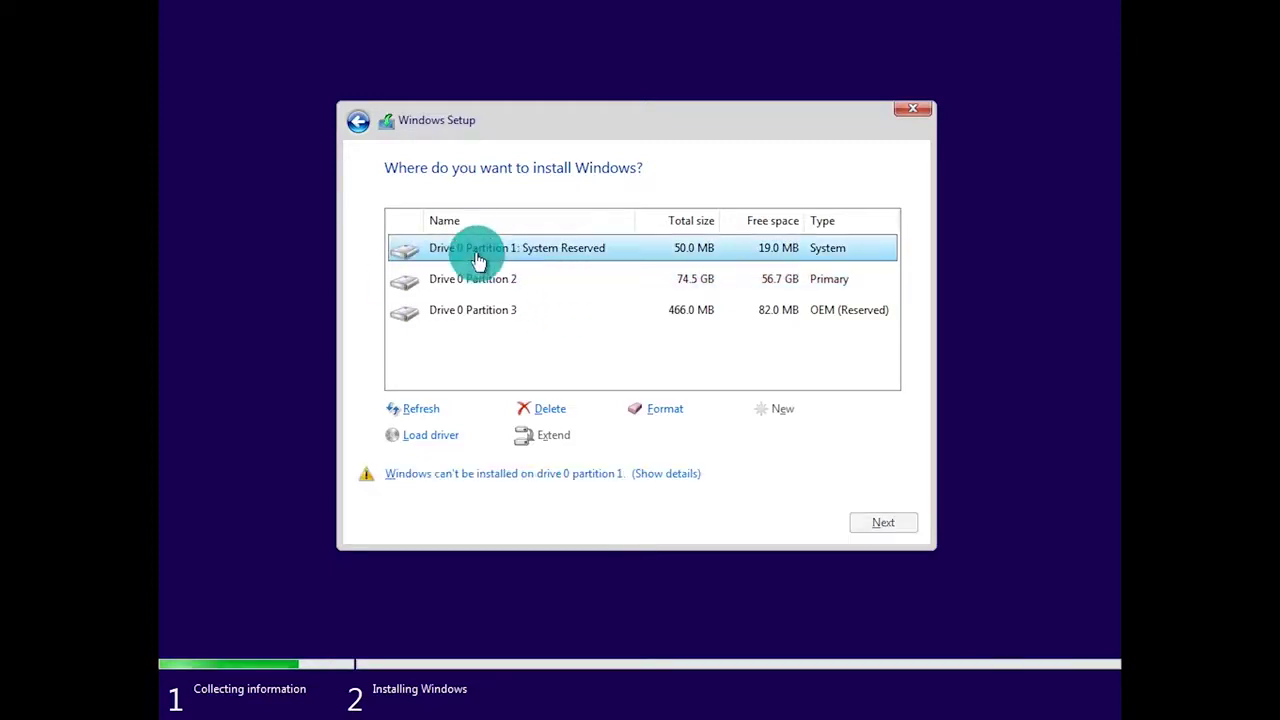
left_click(545, 410)
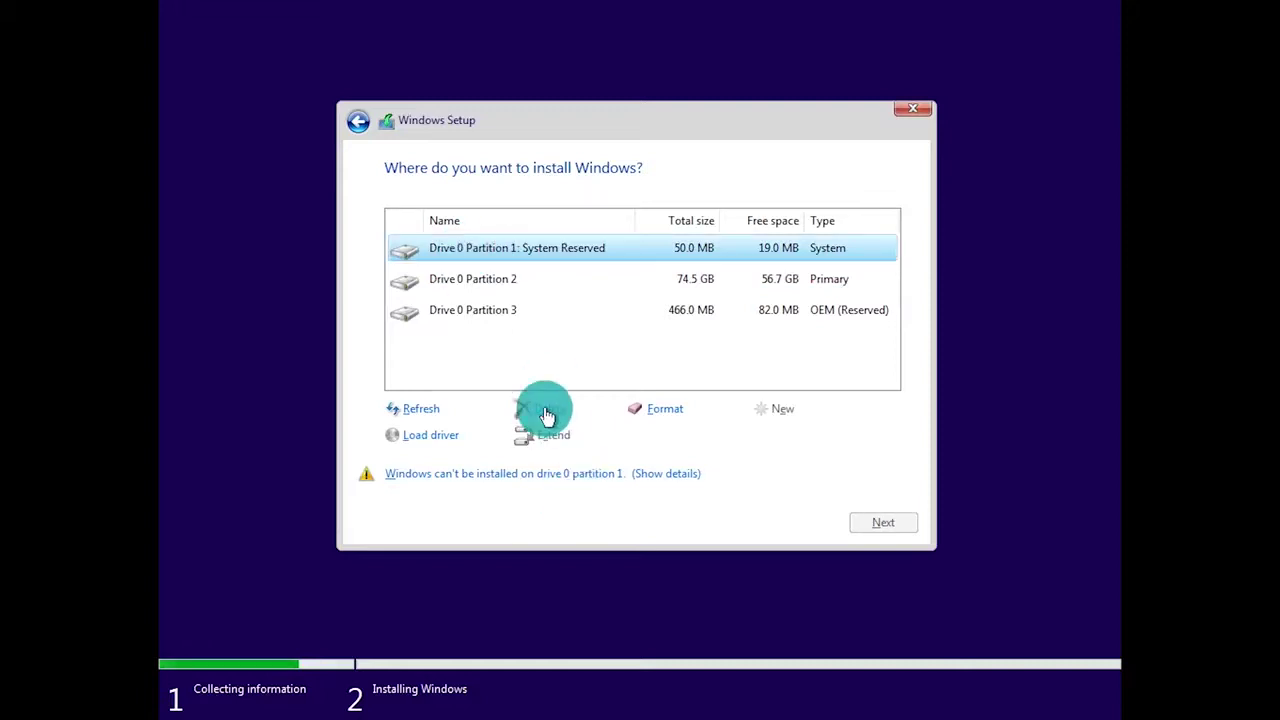
left_click(758, 438)
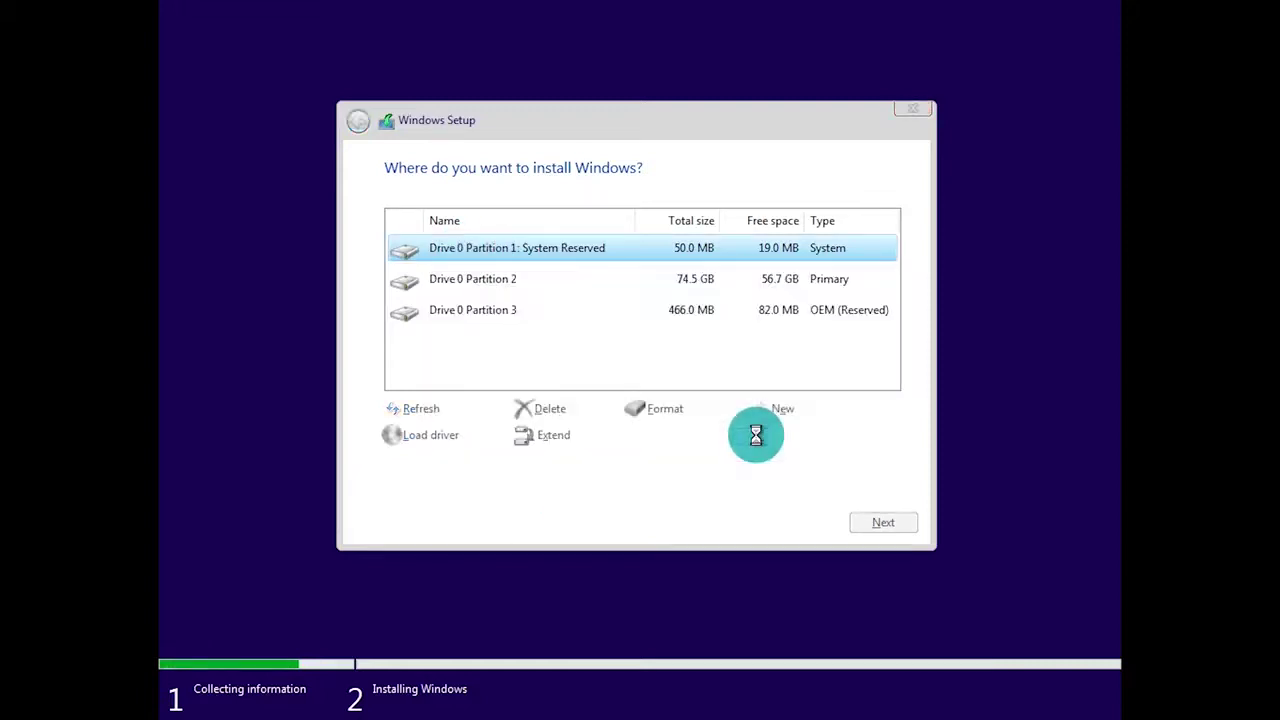
Step: Delete the 74.5 GB primary partition on Drive 0
left_click(492, 292)
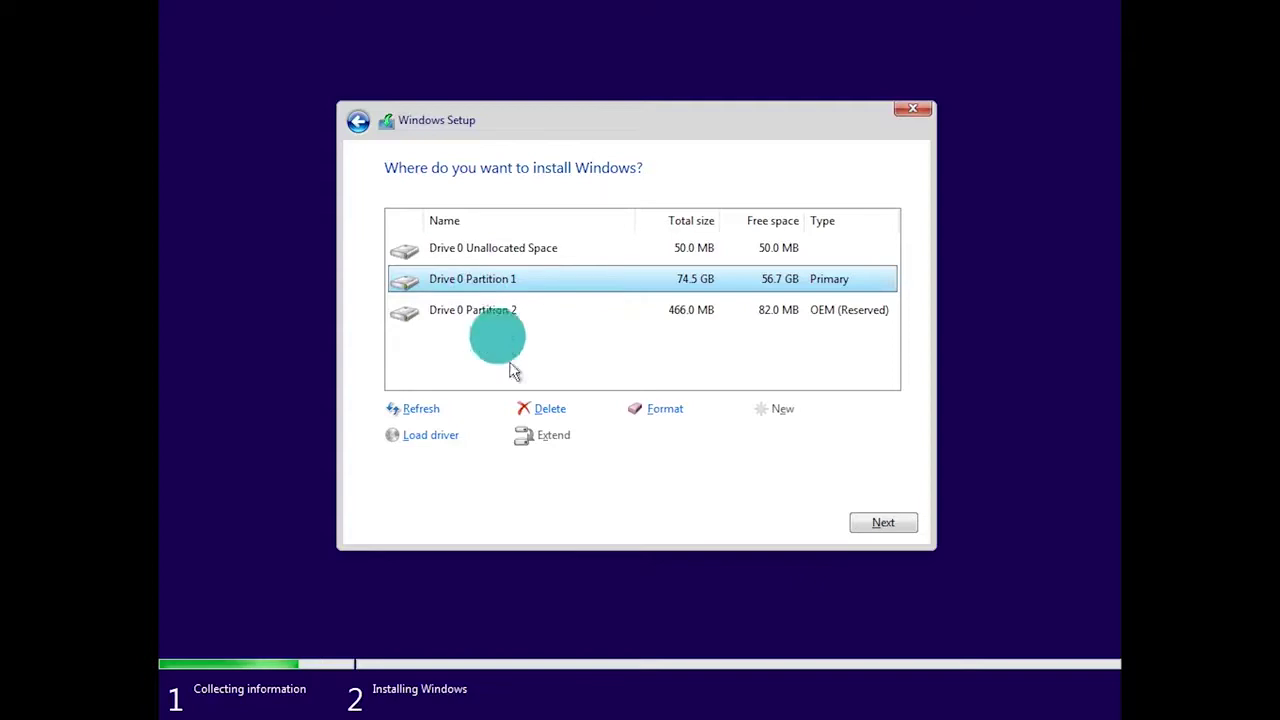
left_click(545, 409)
left_click(762, 438)
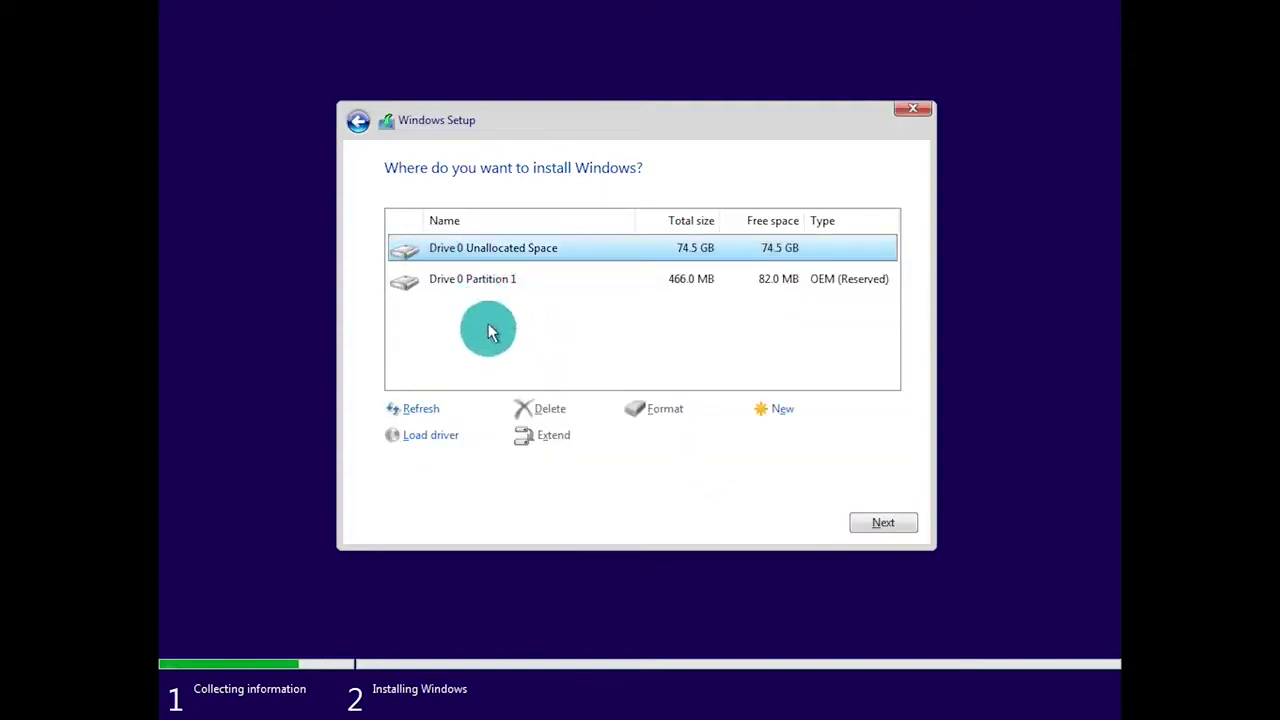
Step: Delete the OEM (Reserved) partition and continue the Windows installation on Drive 0's unallocated space
left_click(471, 283)
left_click(549, 411)
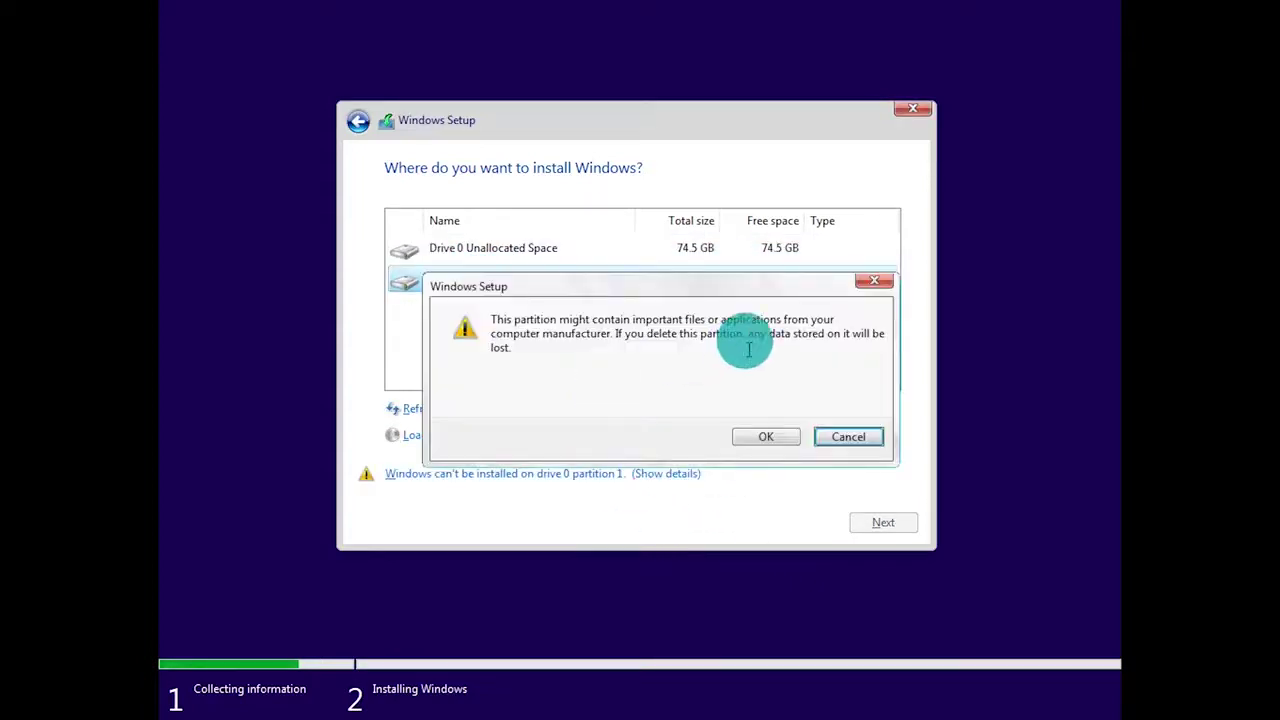
left_click(772, 437)
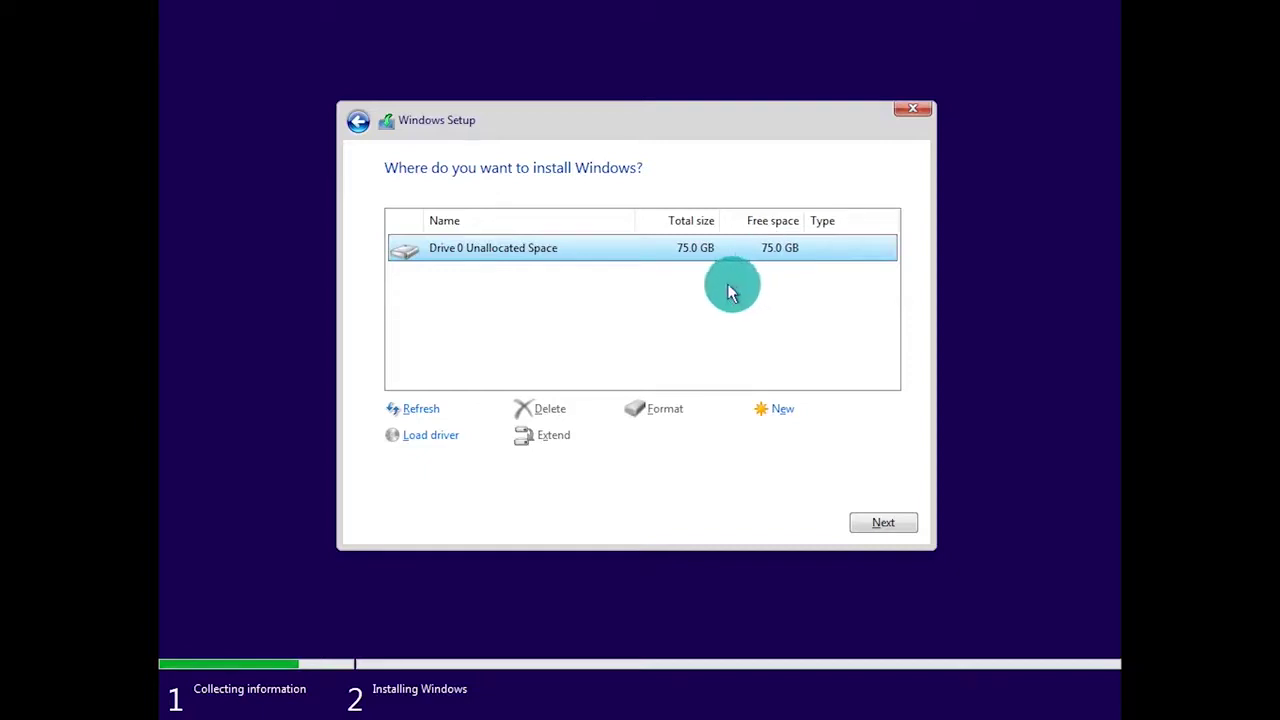
left_click(893, 525)
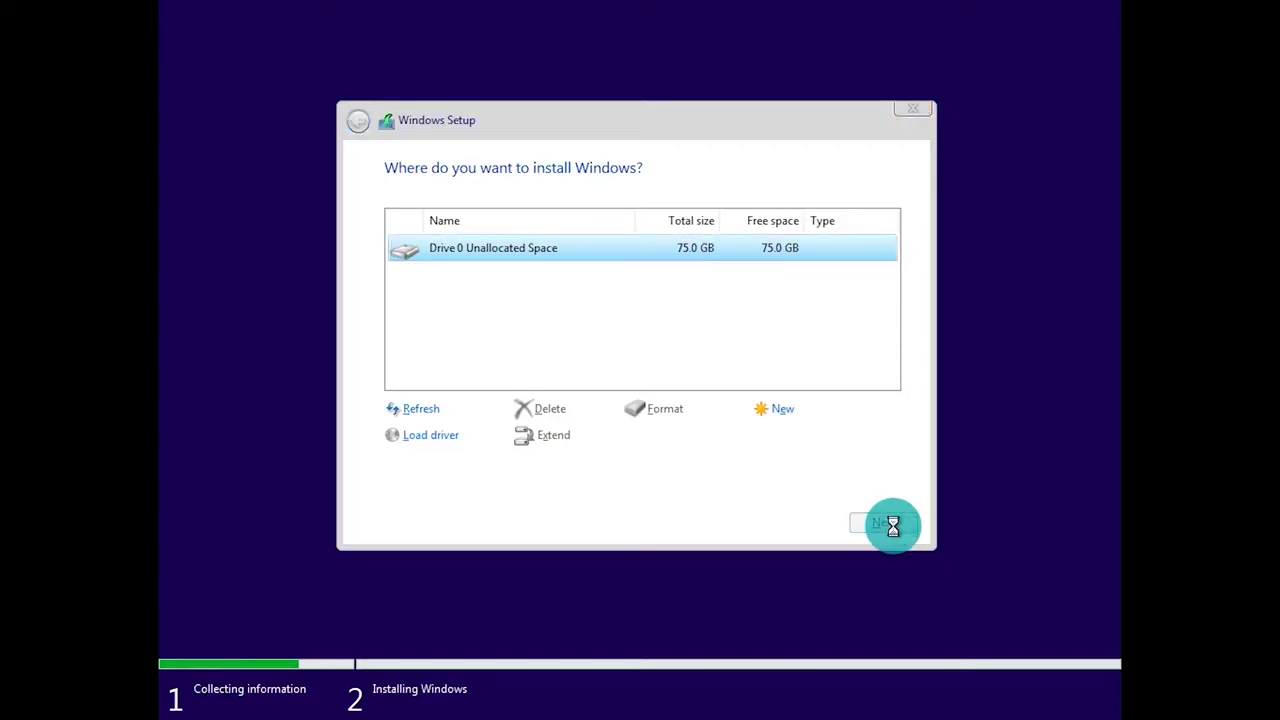